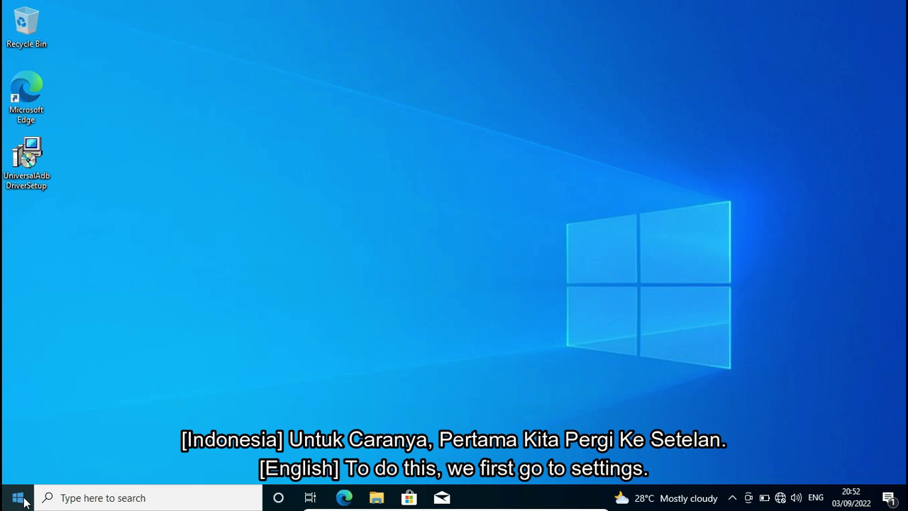
Restart the PC into Advanced start-up from the Recovery page of the Update & Security settings
click(24, 501)
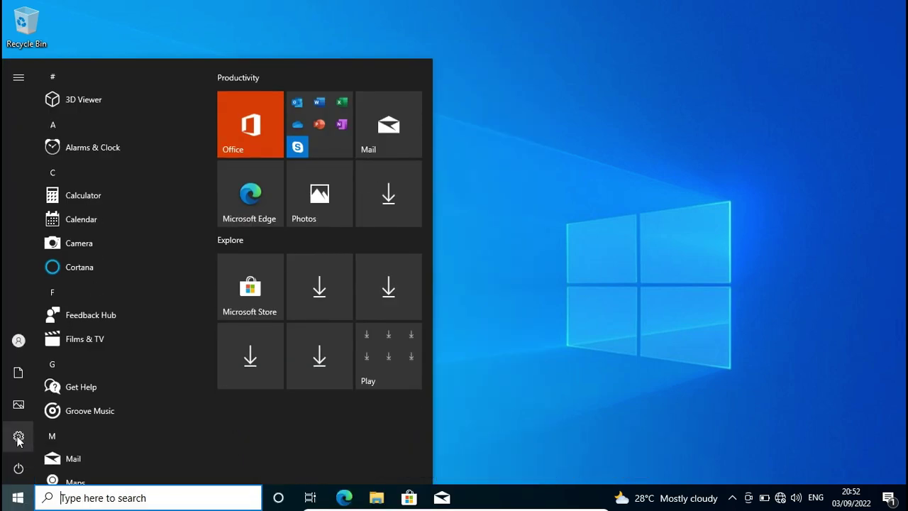
mouse_move(18, 440)
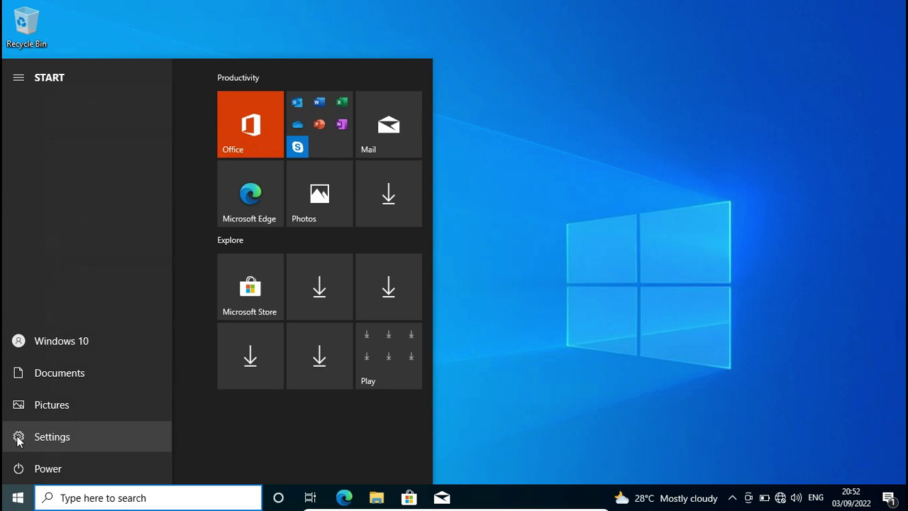
click(18, 437)
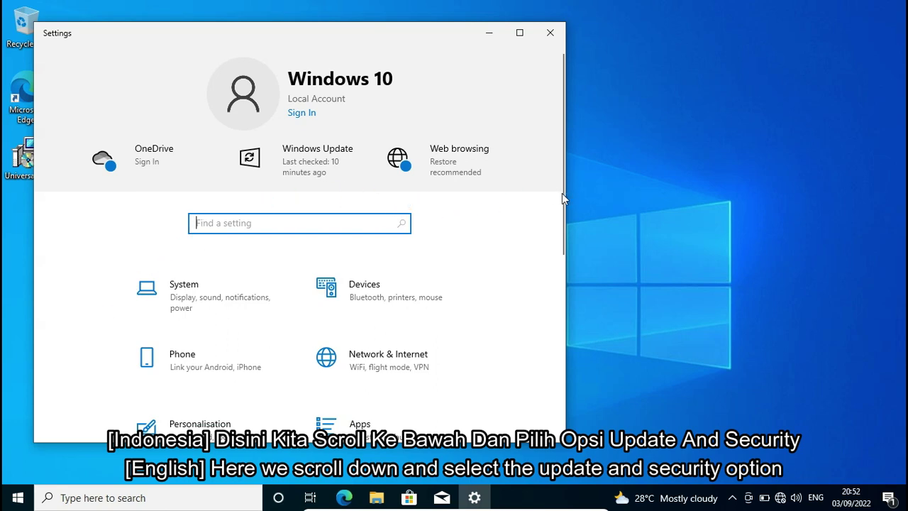
drag(562, 193, 574, 380)
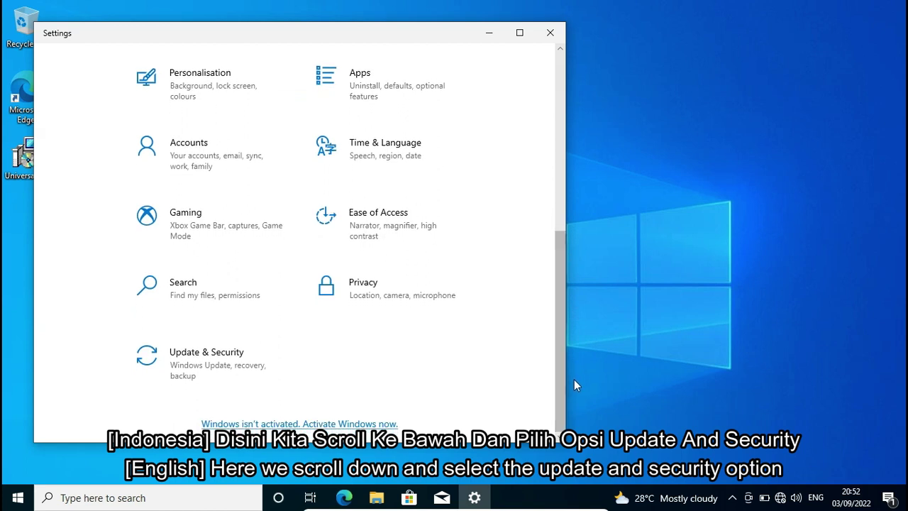
click(247, 357)
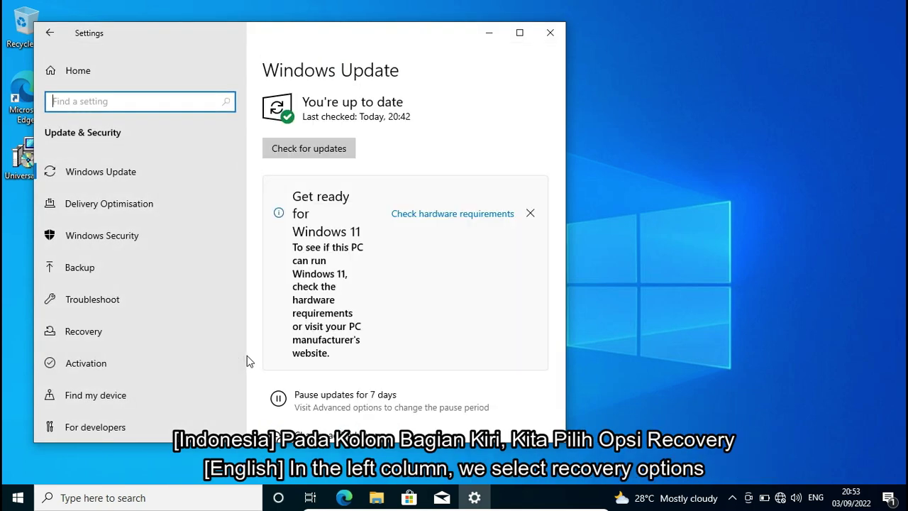
click(171, 333)
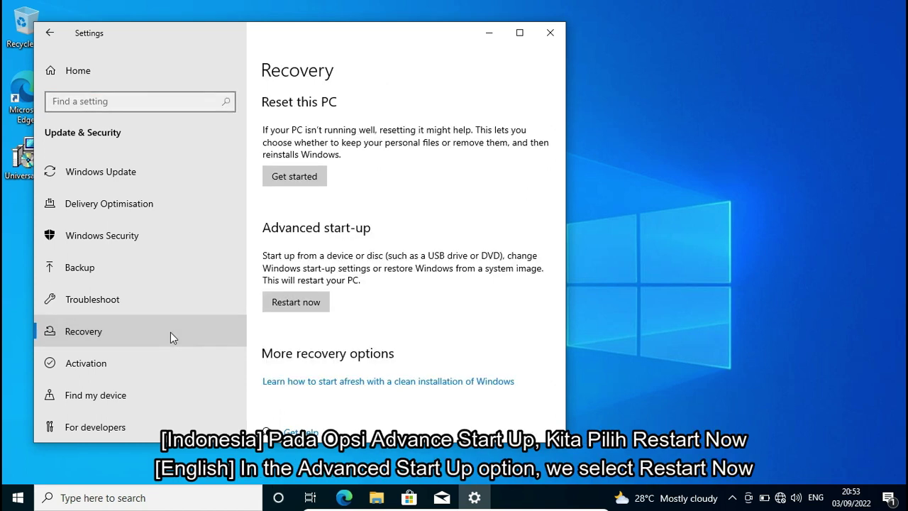
click(316, 302)
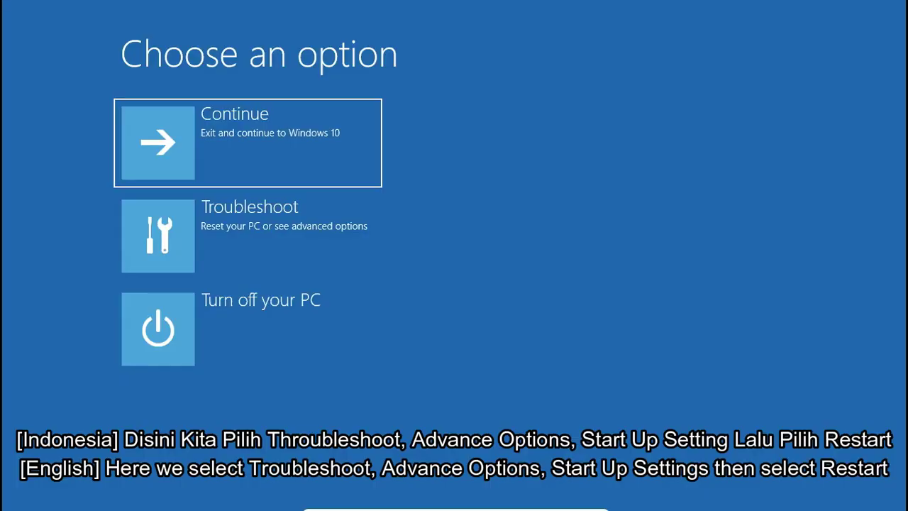
Restart through the advanced troubleshooting Start-up Settings and choose option 7, Disable driver signature enforcement
click(328, 237)
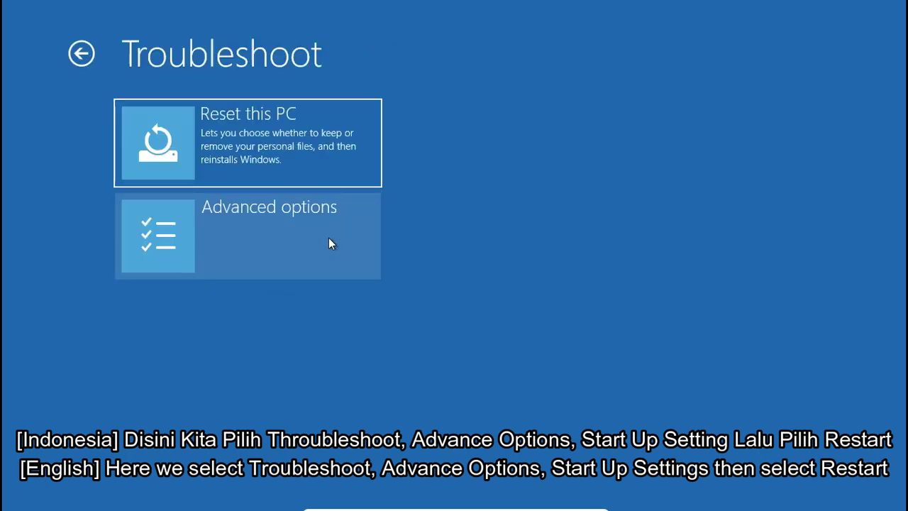
click(328, 239)
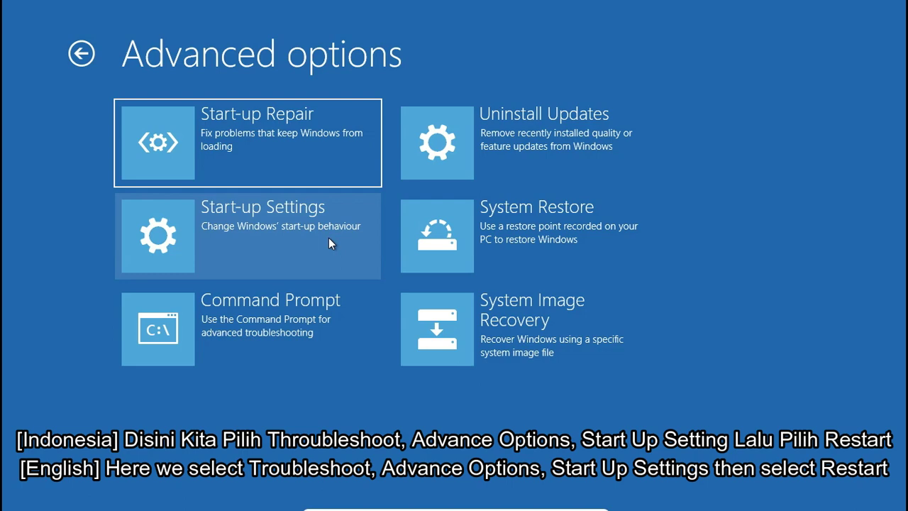
click(329, 238)
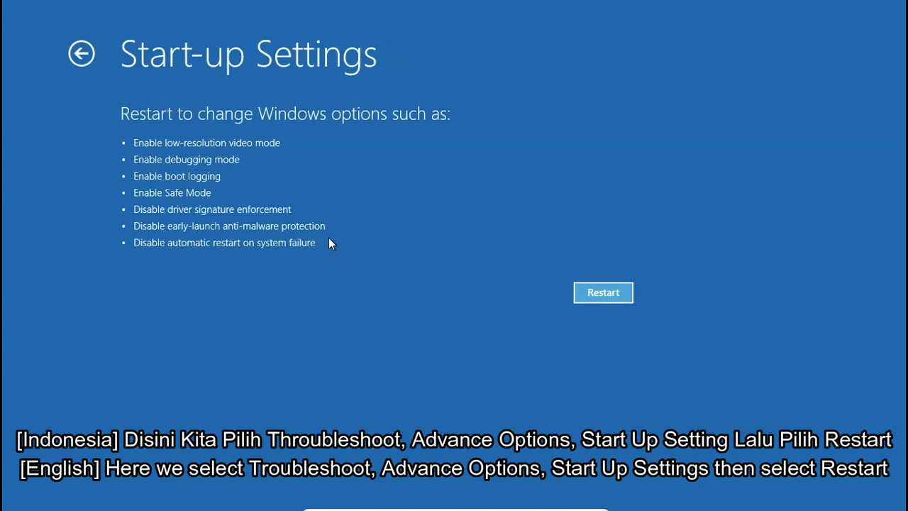
click(599, 292)
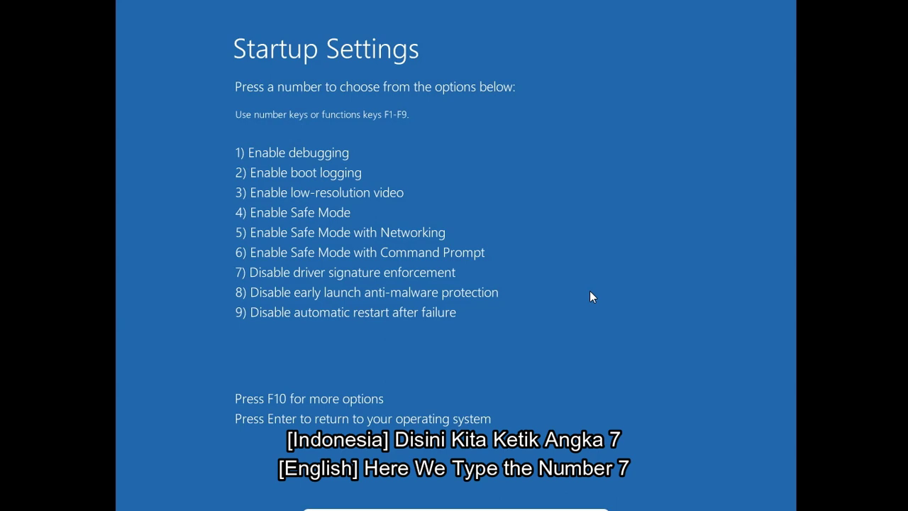
key(7)
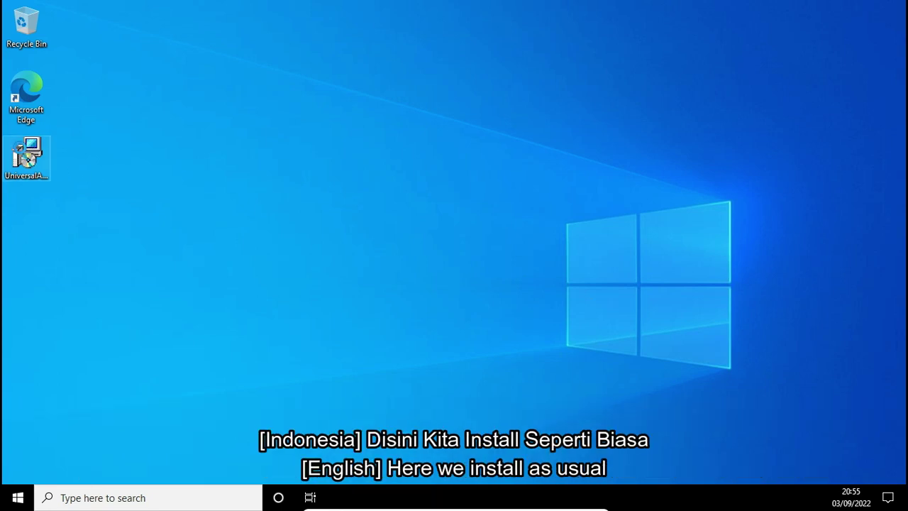
Install Universal Adb Driver from the desktop setup file, allowing its changes and accepting the unverified driver software, and close the wizard
right_click(22, 153)
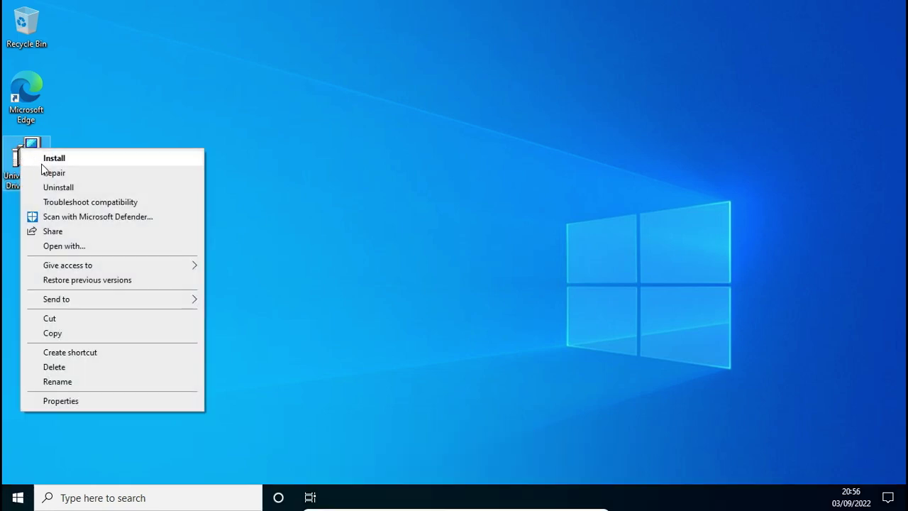
click(43, 163)
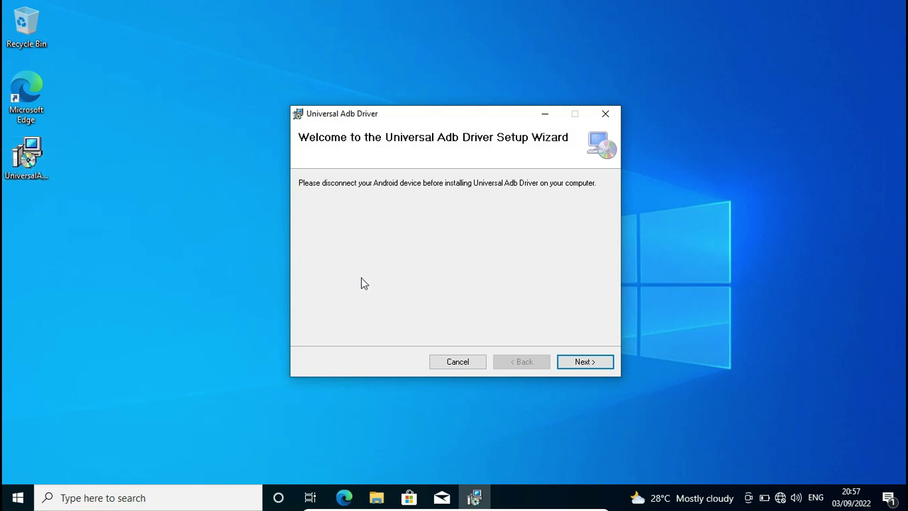
click(576, 363)
click(576, 363)
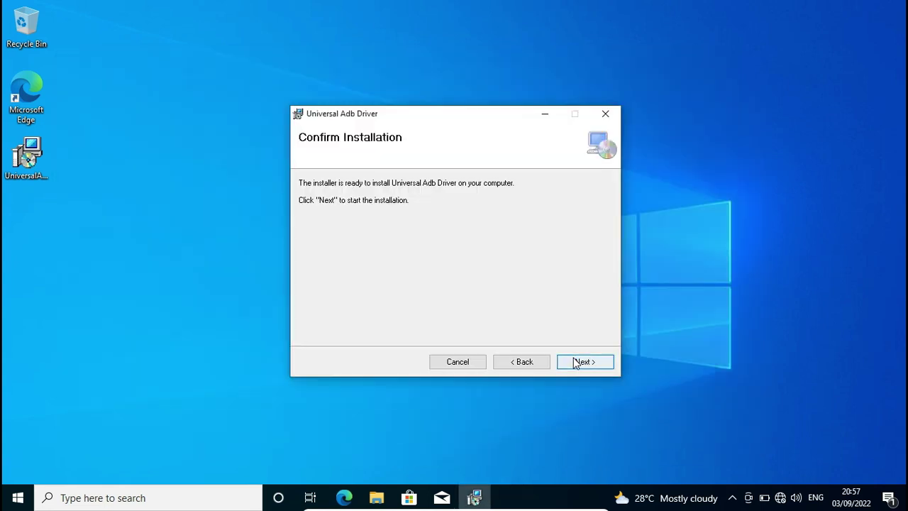
click(576, 363)
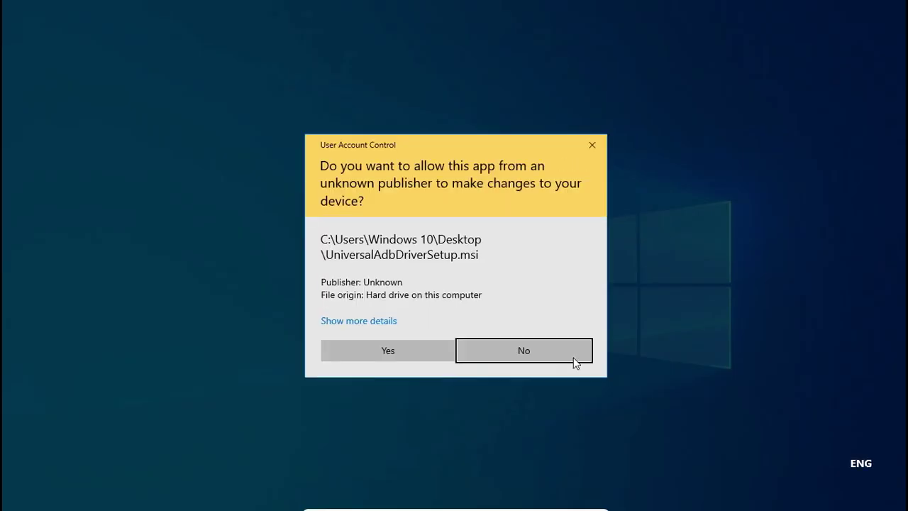
click(434, 351)
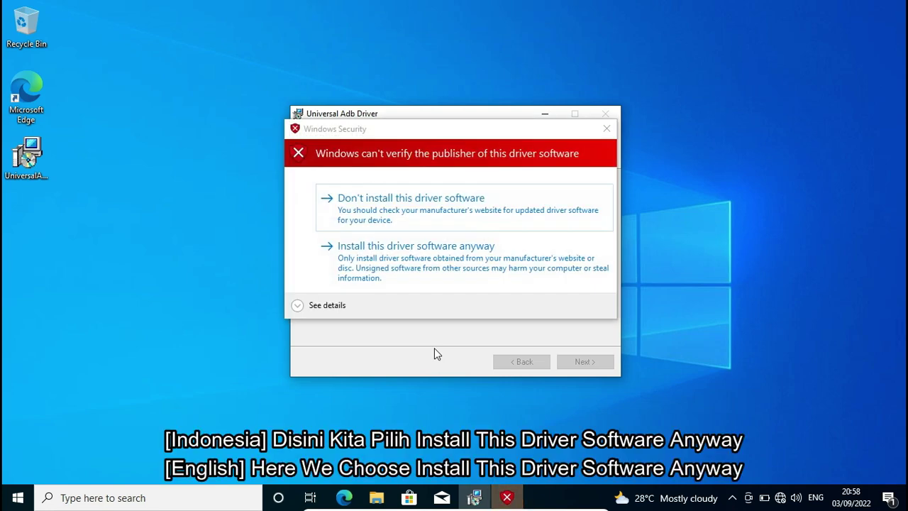
click(426, 260)
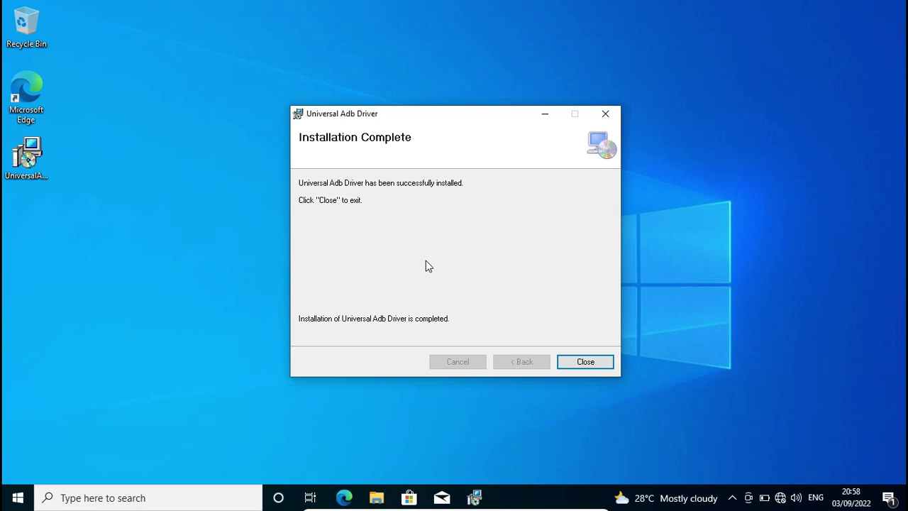
click(586, 361)
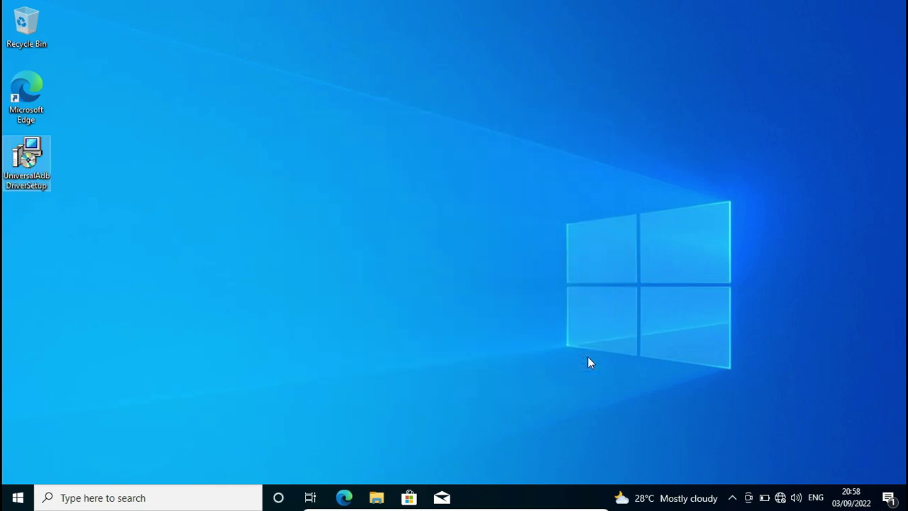
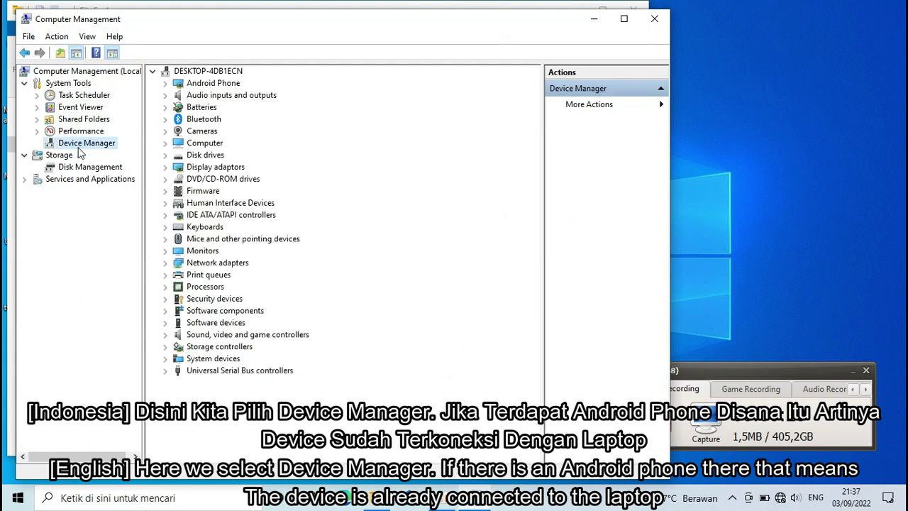
Check which device is listed under Android Phone in Device Manager, and close Computer Management and File Explorer
click(165, 84)
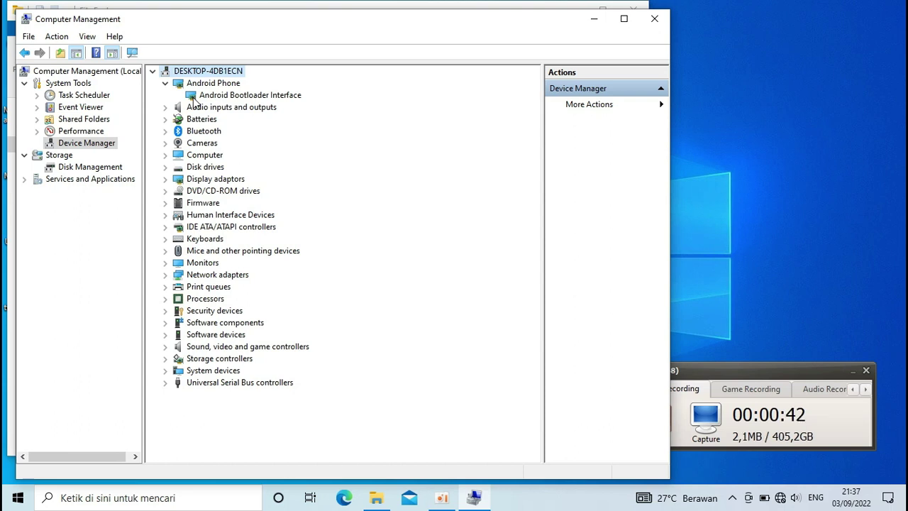
click(651, 20)
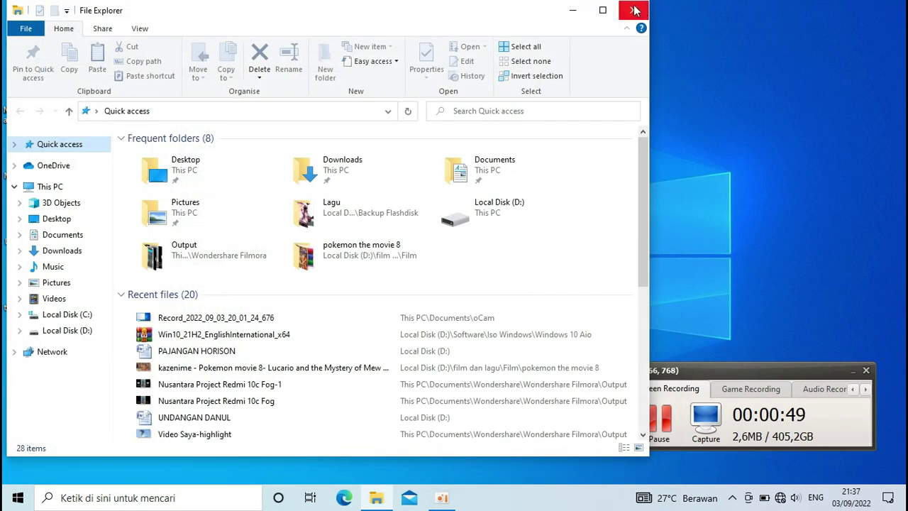
click(635, 10)
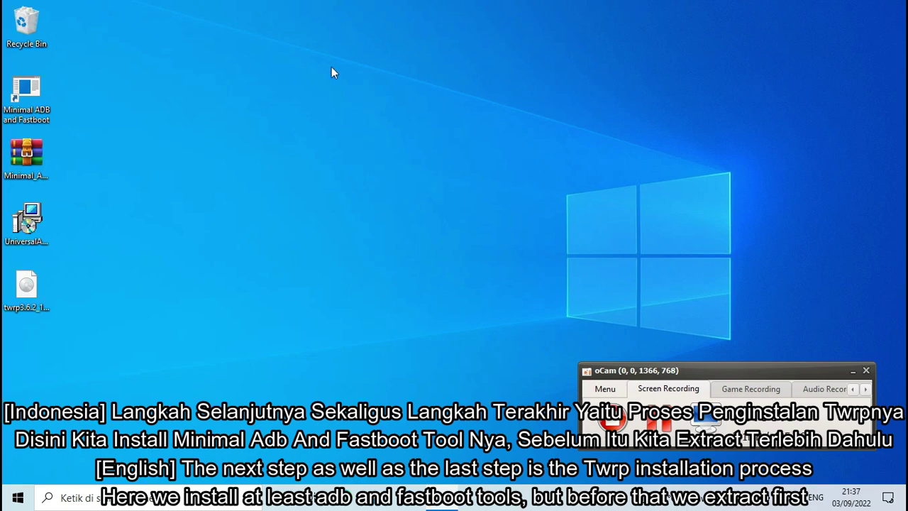
Extract the Minimal_ADB_Fastboot_v1.4.3 archive directly onto the desktop with WinRAR and open the extracted folder
right_click(27, 150)
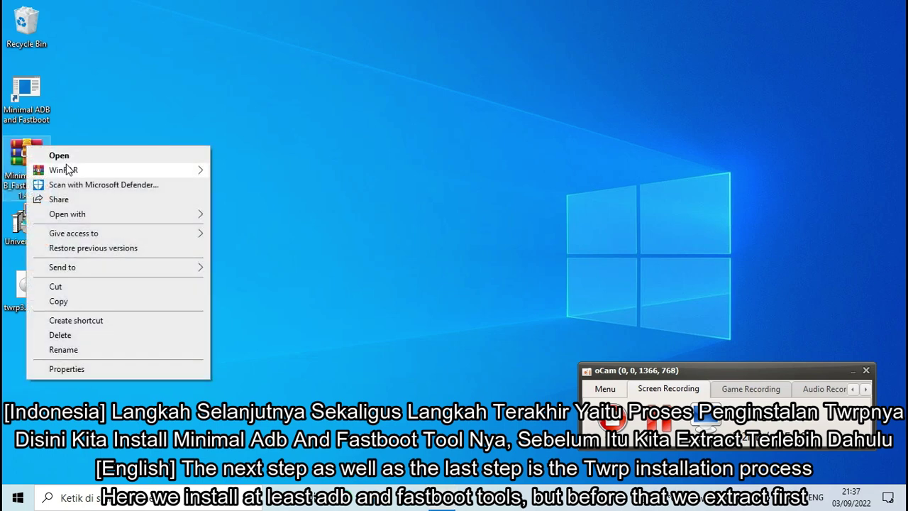
mouse_move(69, 170)
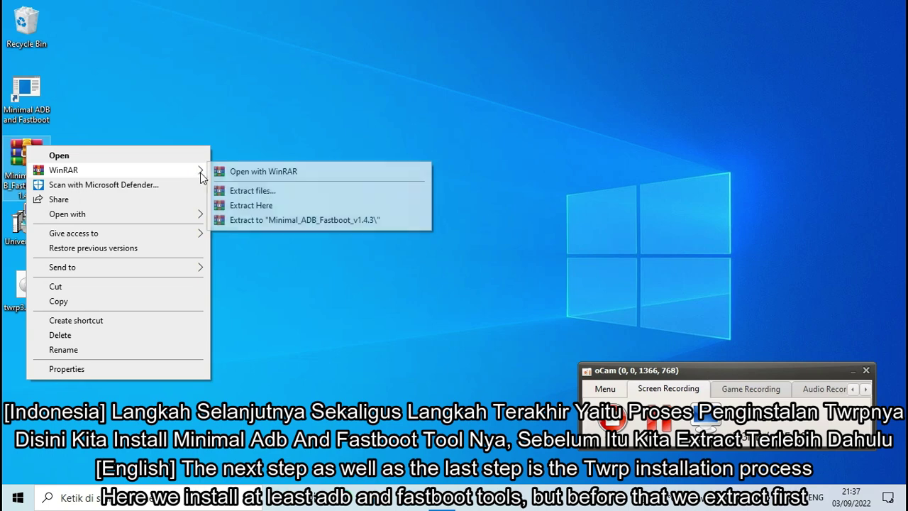
click(265, 207)
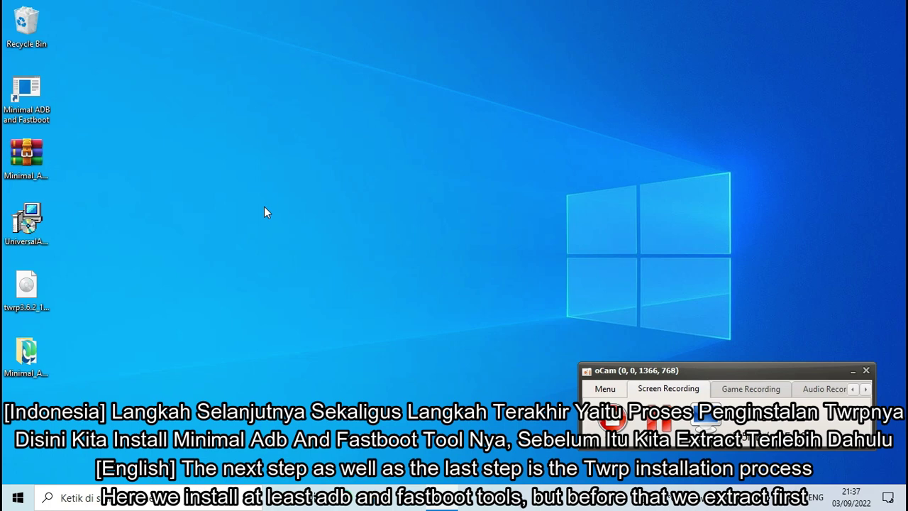
click(23, 349)
double_click(23, 349)
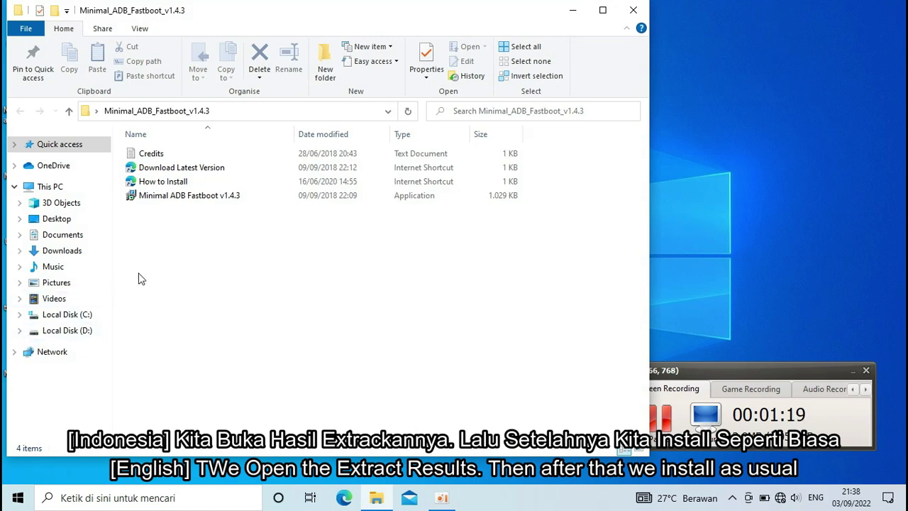
Run the Minimal ADB Fastboot v1.4.3 installer with the default Start Menu folder and a desktop icon
click(250, 197)
double_click(249, 197)
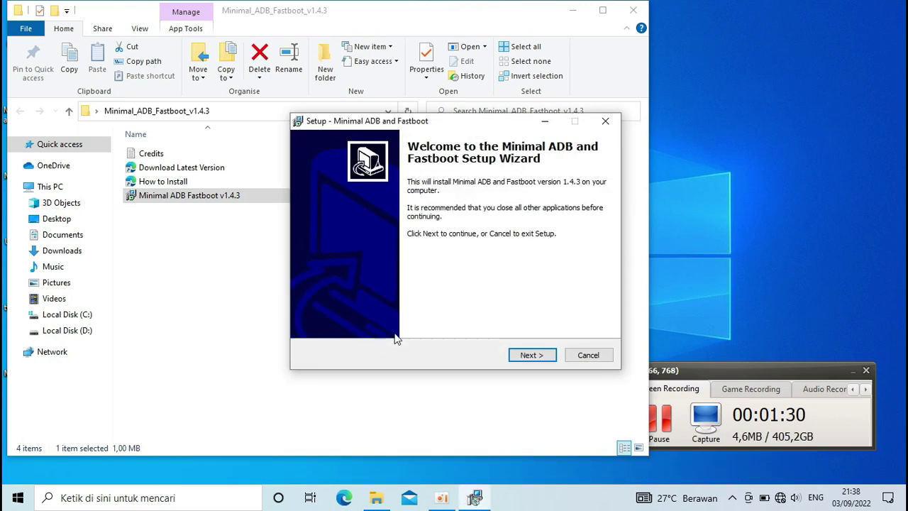
click(531, 359)
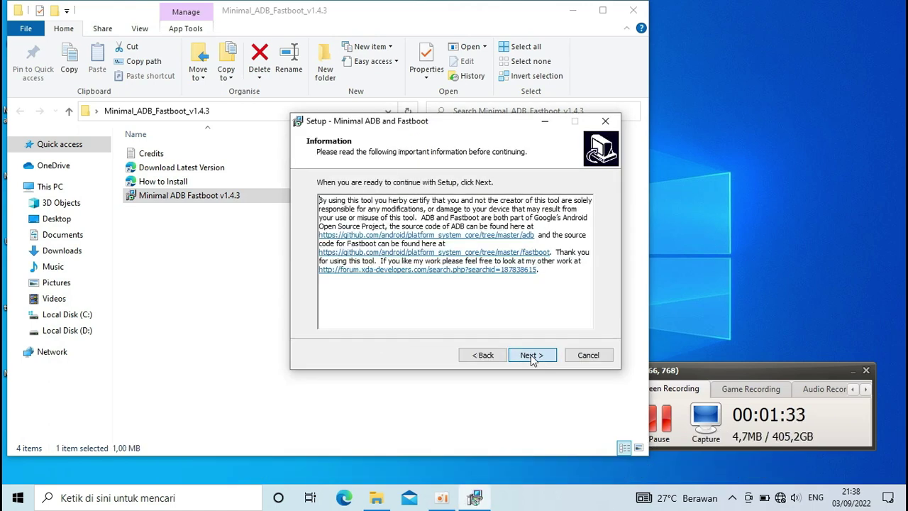
click(532, 355)
click(532, 355)
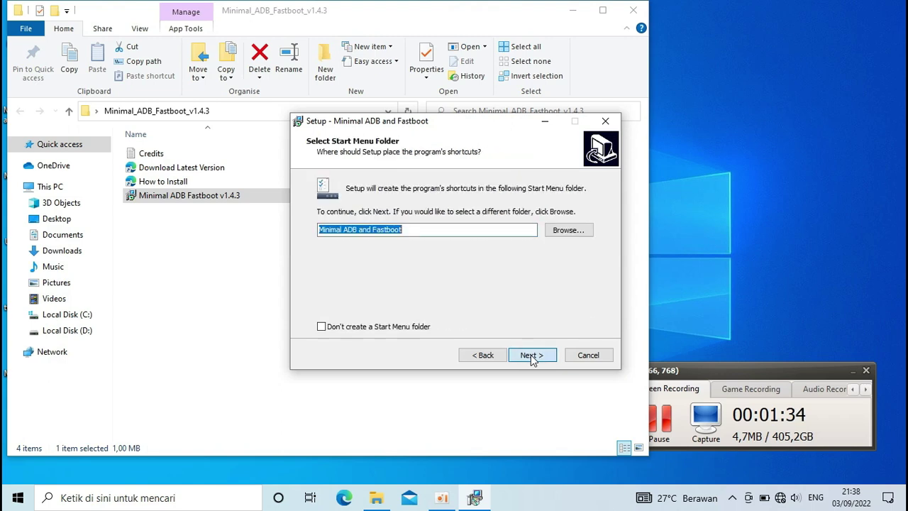
click(532, 356)
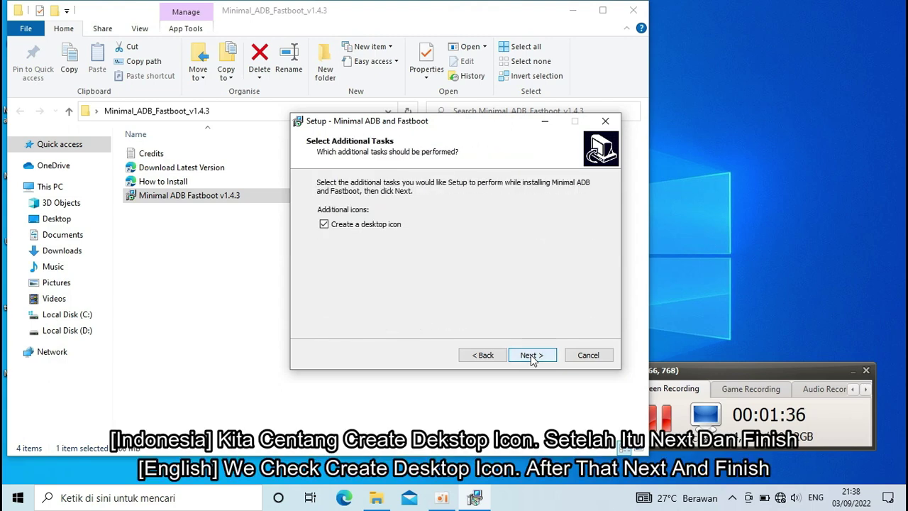
click(532, 357)
click(531, 357)
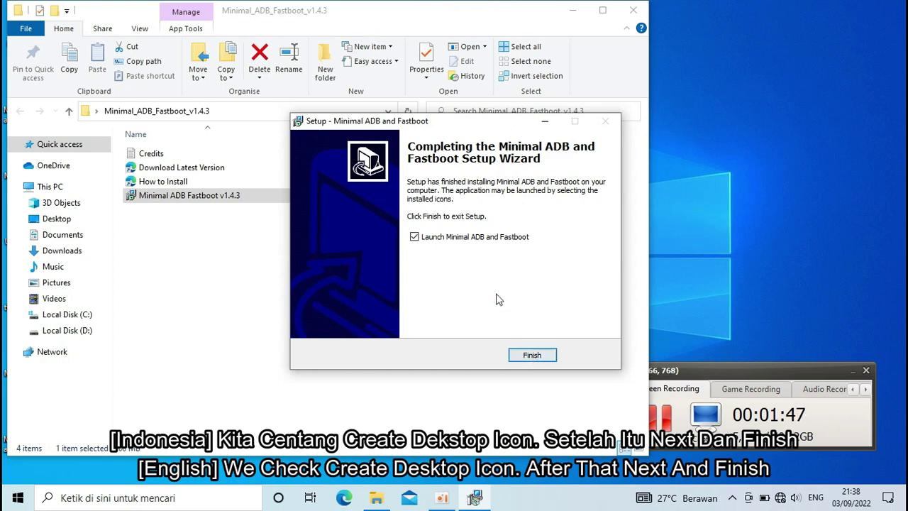
Finish the setup without launching Minimal ADB and Fastboot, and close the extracted folder's window
click(418, 239)
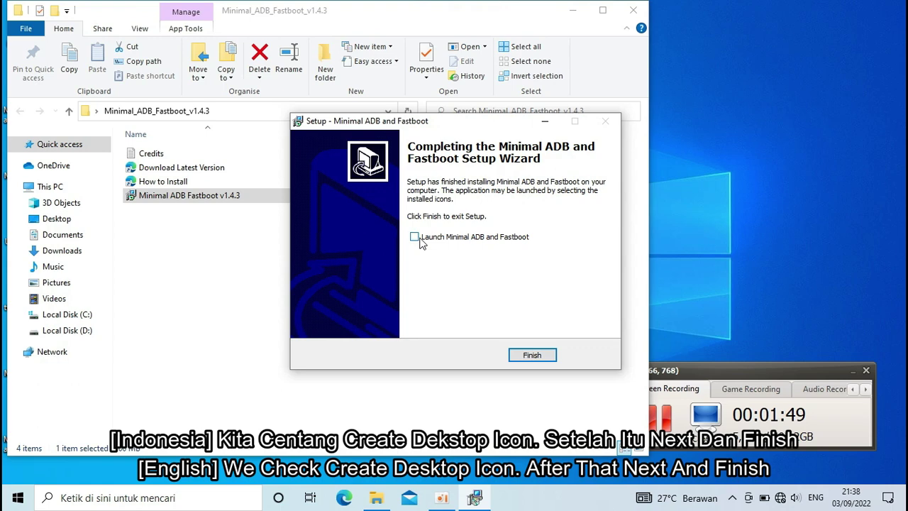
click(532, 355)
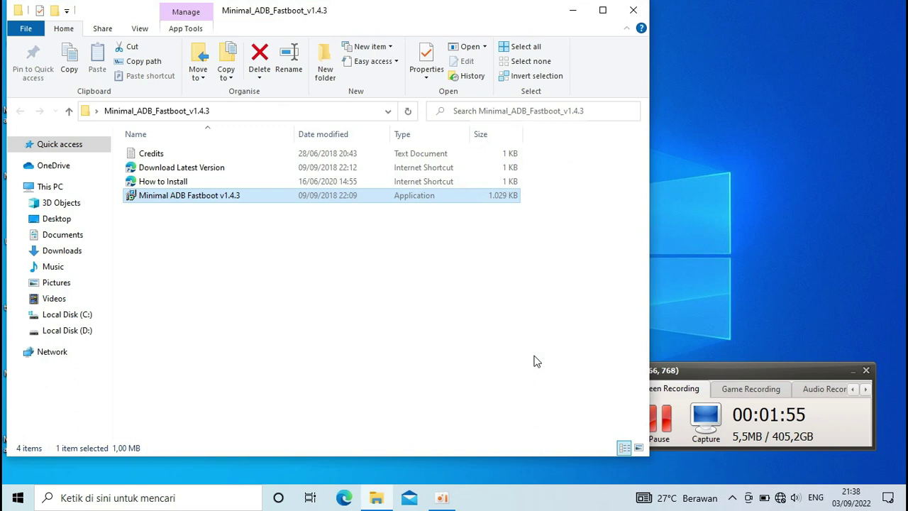
click(634, 8)
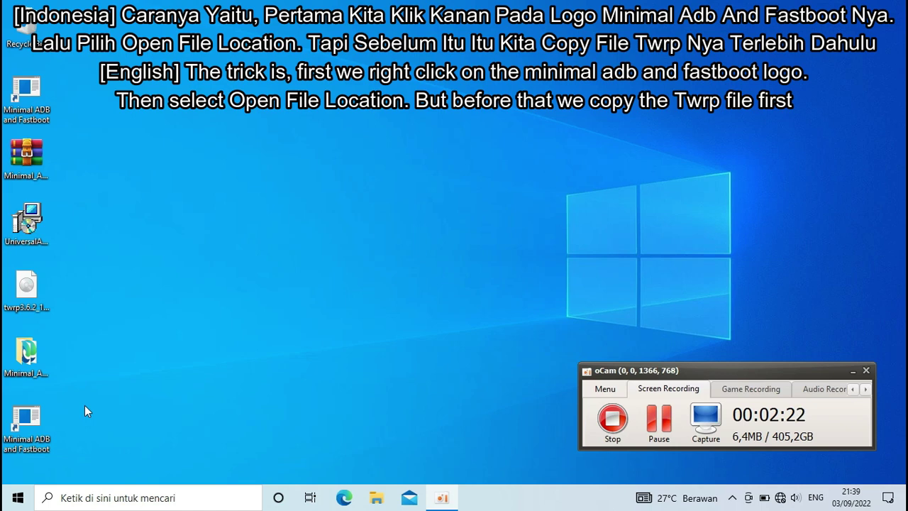
Move the twrp3.6.2_12-0_fog image from the desktop into the Minimal ADB and Fastboot program folder with administrator permission, and close the folder
right_click(26, 286)
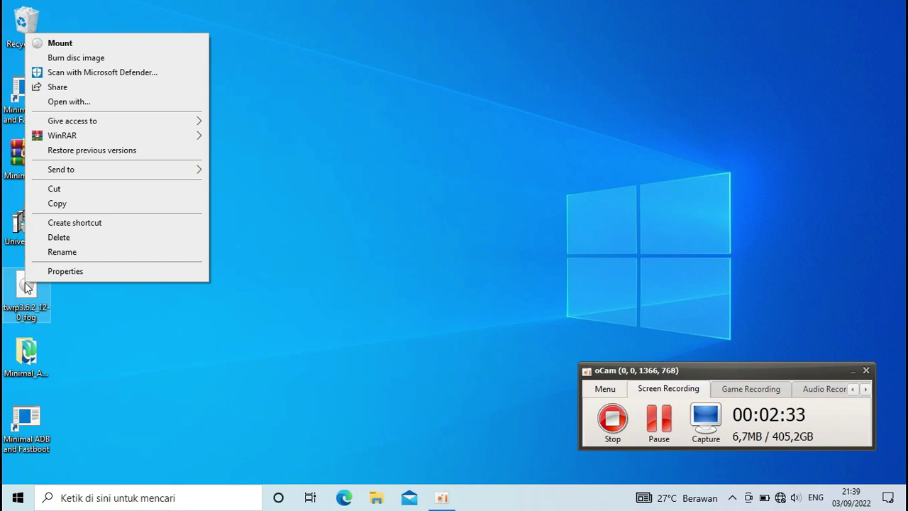
click(83, 190)
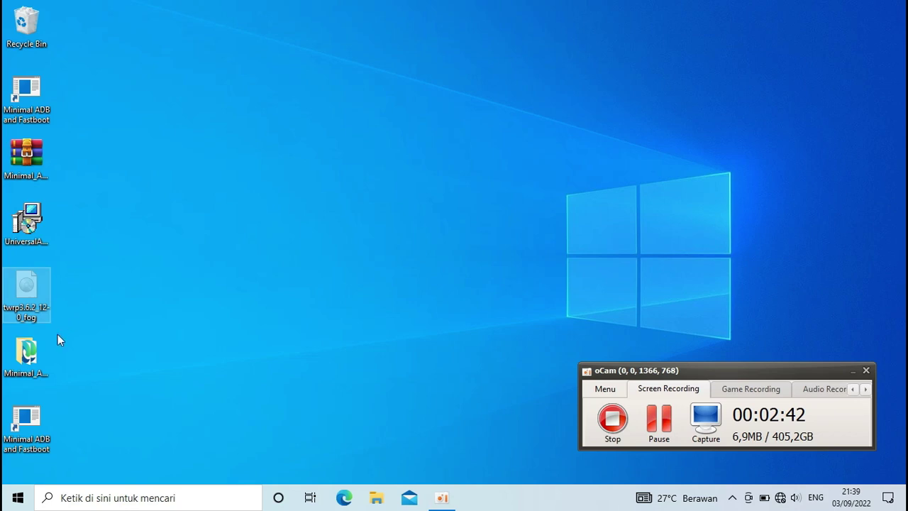
right_click(25, 424)
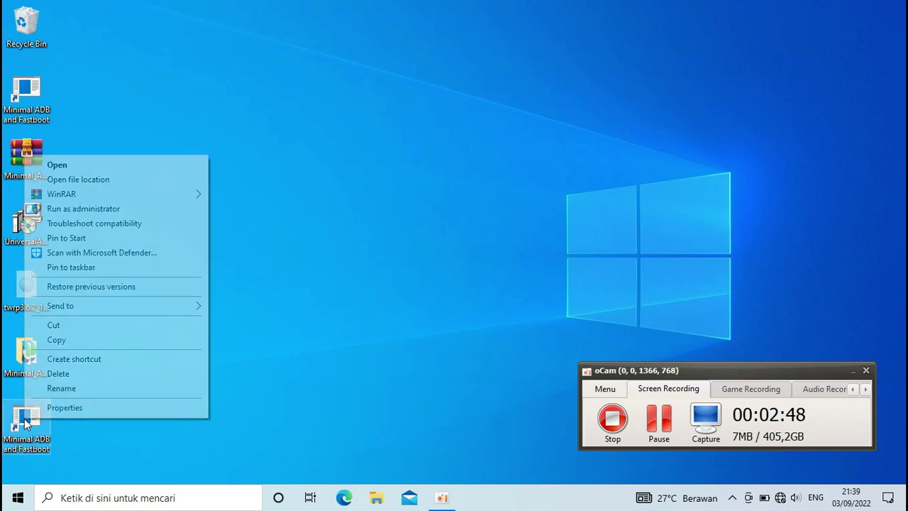
click(142, 183)
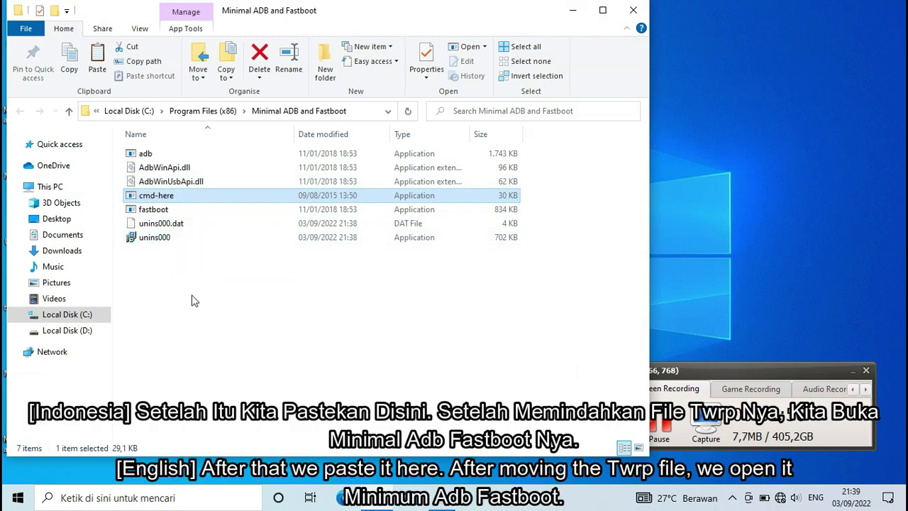
right_click(192, 296)
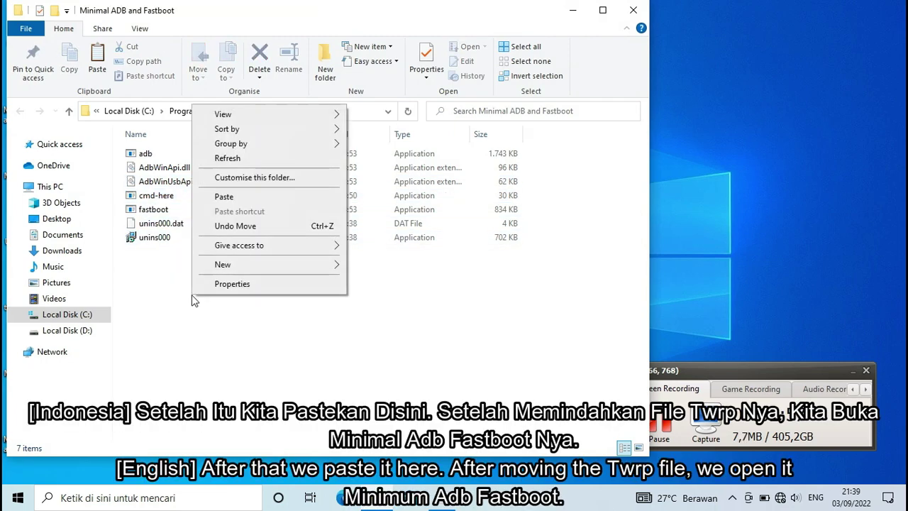
click(255, 195)
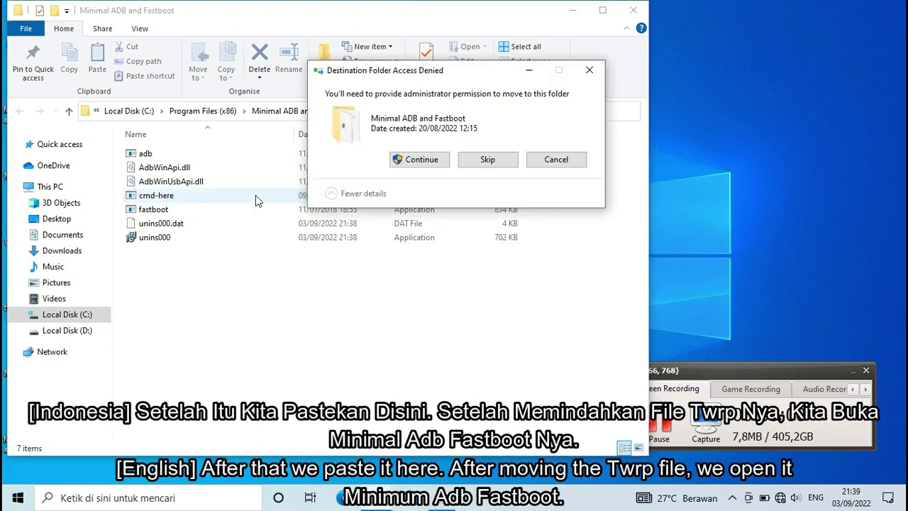
click(408, 161)
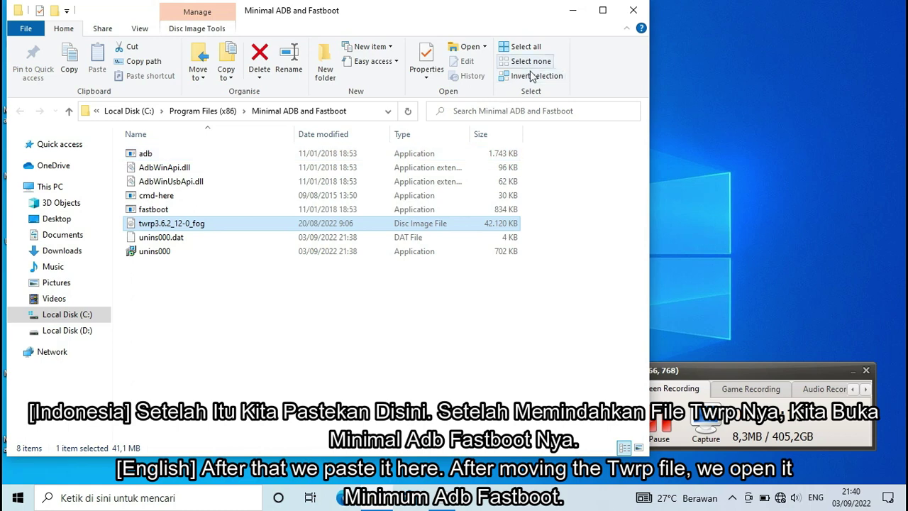
click(629, 12)
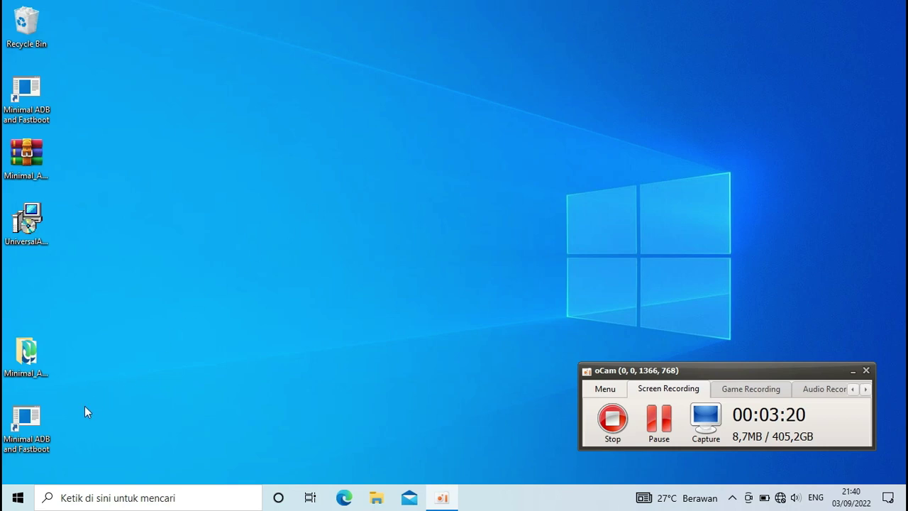
Open the most recently added Minimal ADB and Fastboot desktop shortcut and run "fastboot devices" to check the phone's connection
double_click(25, 420)
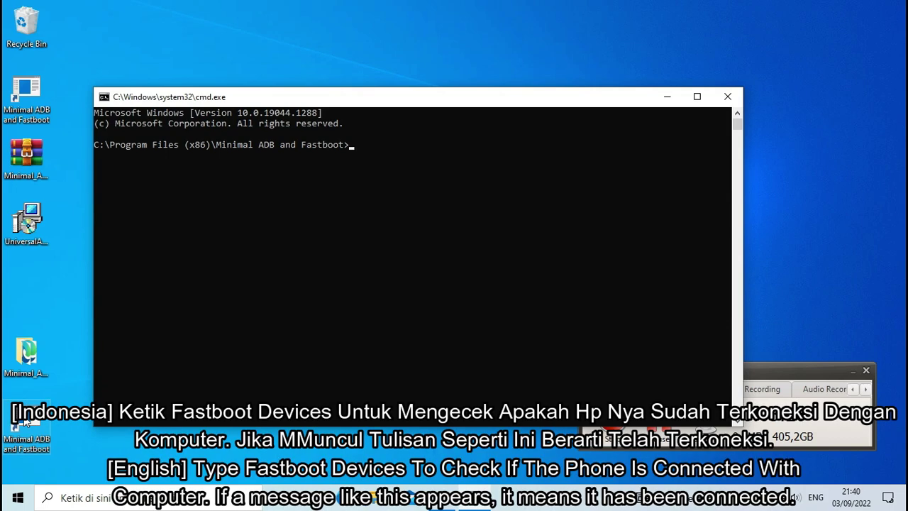
text(fastboot devices)
key(Return)
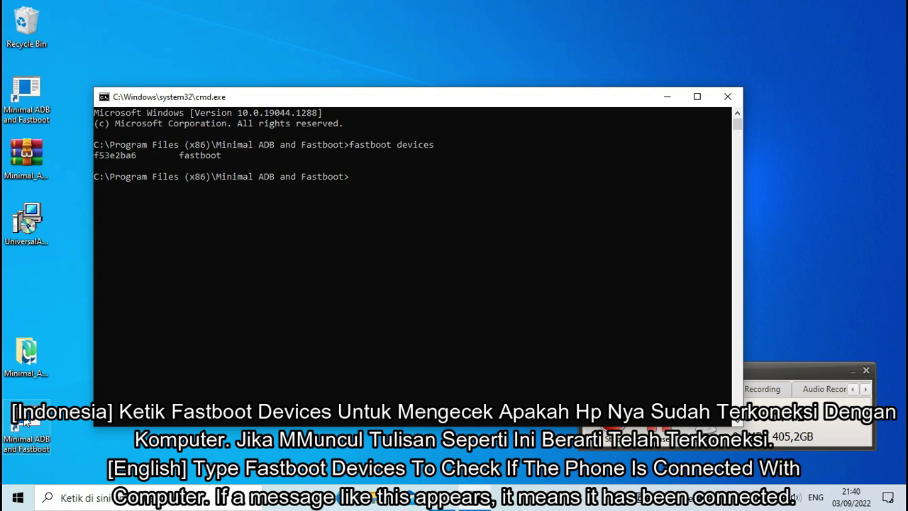
Enter the start of the flashing command, "fastboot flash recovery ", without an image file name and without running it
text(fastboot flash recovery recovery)
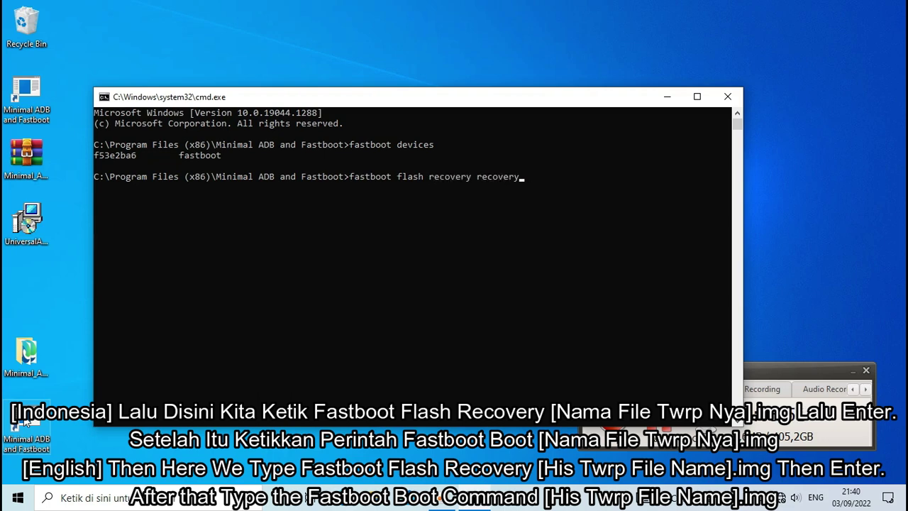
key(BackSpace)
key(BackSpace)
key(BackSpace)
key(BackSpace)
key(BackSpace)
key(BackSpace)
key(BackSpace)
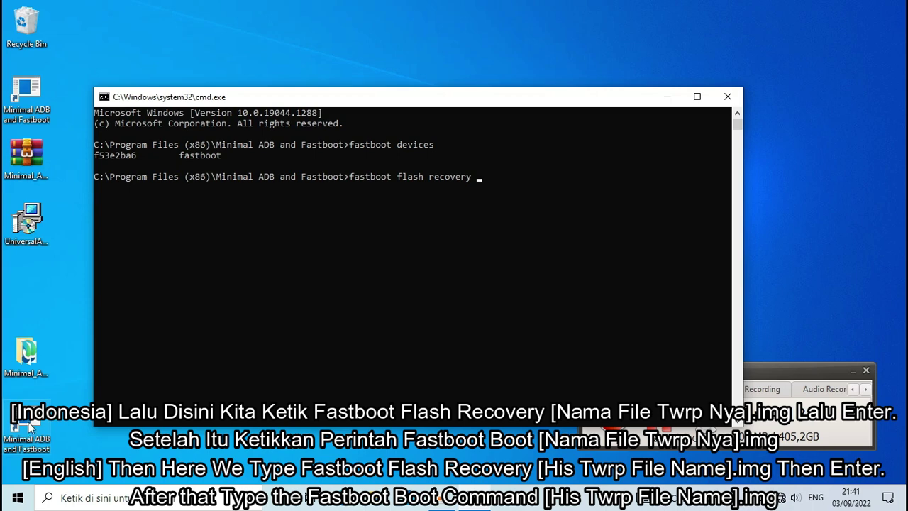
Copy the name of the TWRP disc image from the Minimal ADB and Fastboot program folder, leaving the file unrenamed, and close the folder
click(26, 419)
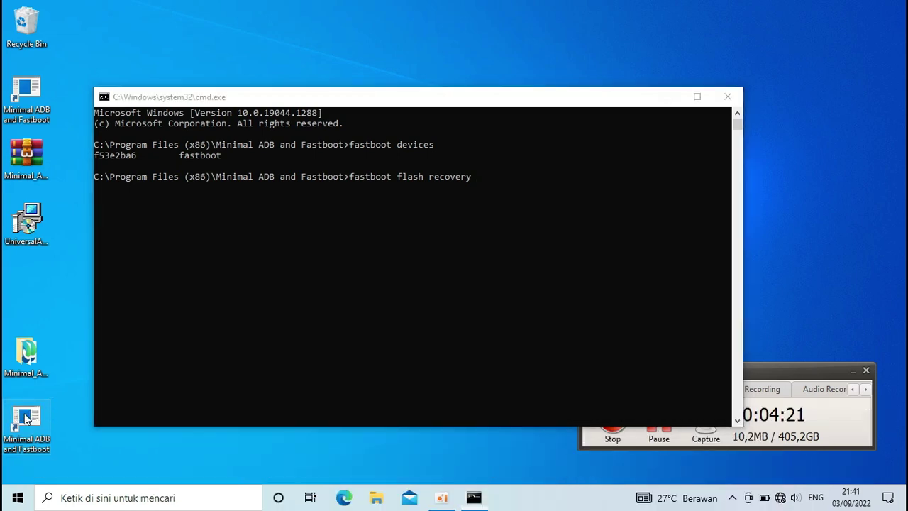
right_click(26, 418)
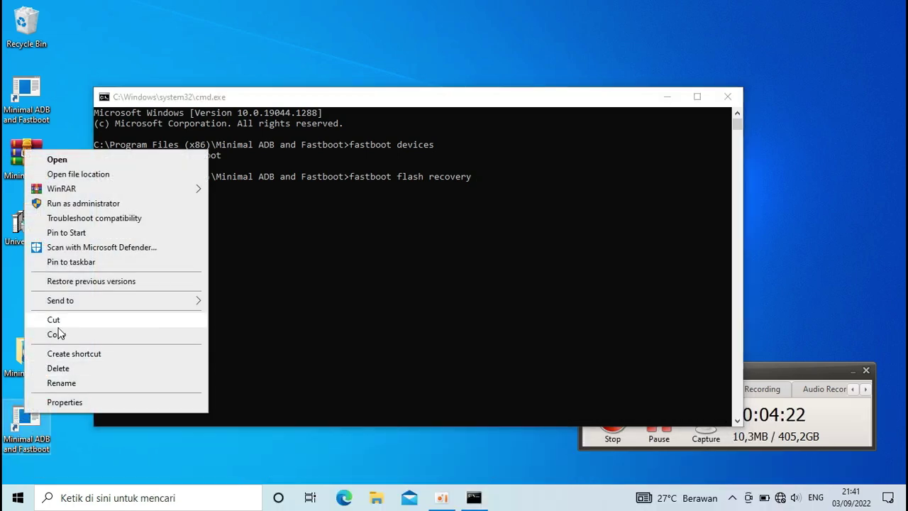
click(131, 177)
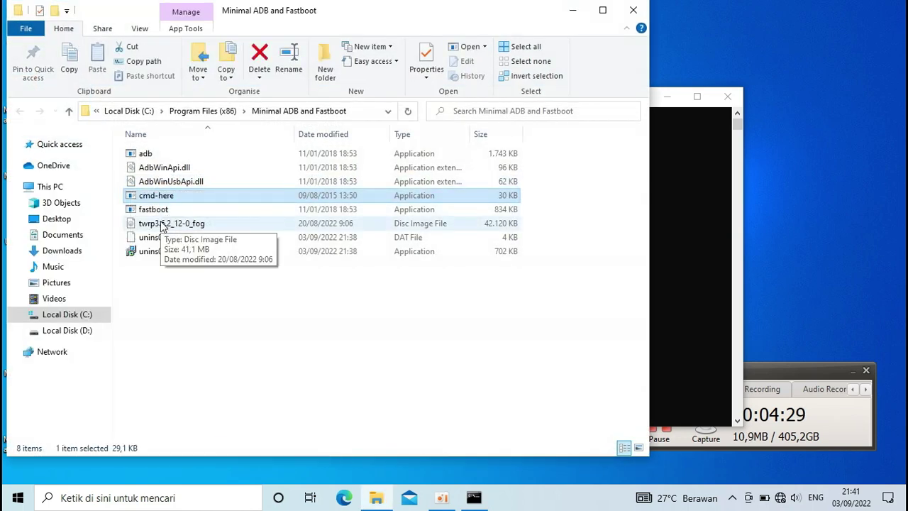
right_click(163, 224)
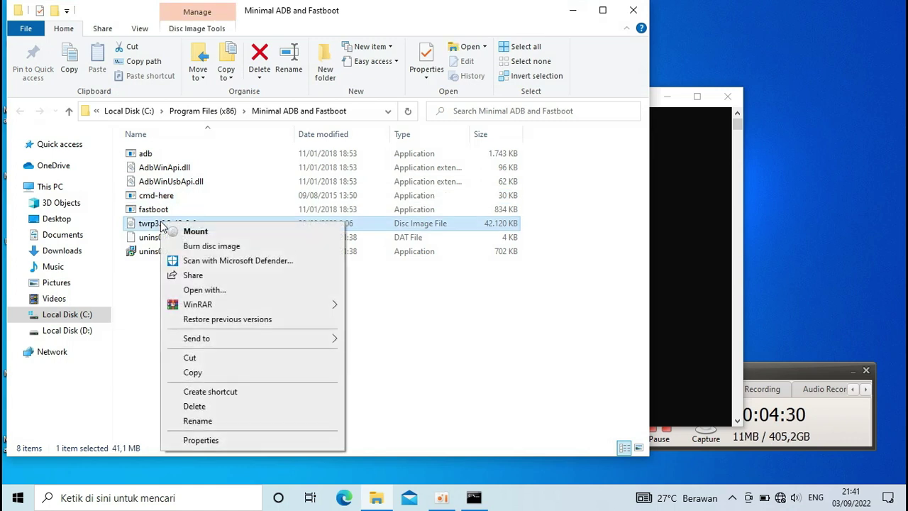
click(254, 421)
key(ctrl+c)
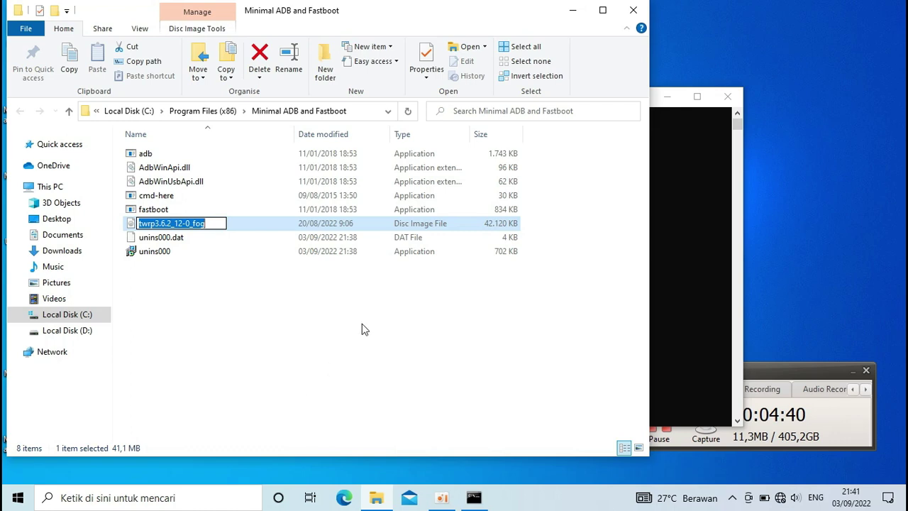
click(639, 12)
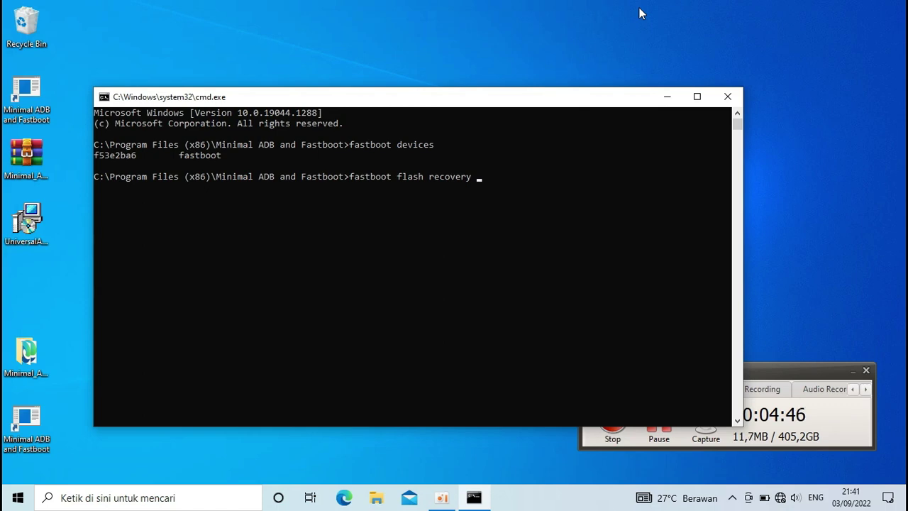
Complete the pending flash command with the copied name and .img, and try to flash twrp3.6.2_12-0_fog.img to the recovery partition
key(ctrl+v)
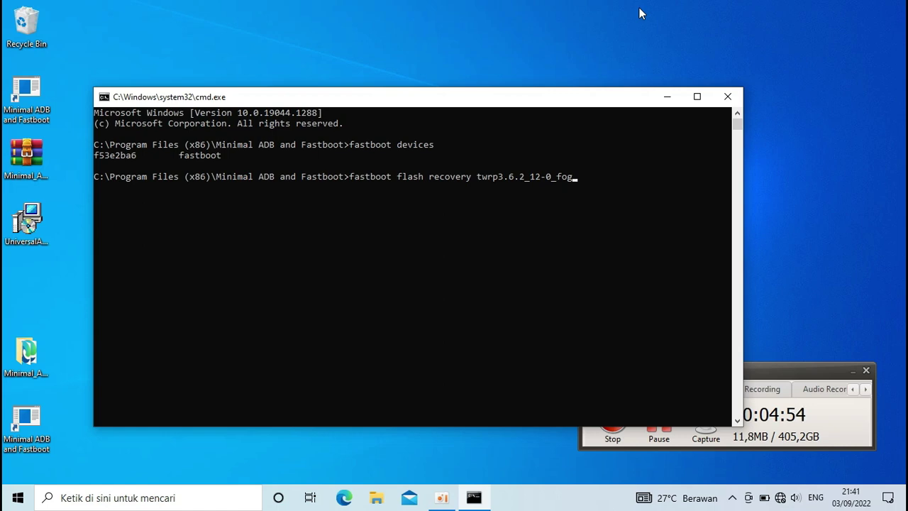
text(.img)
key(Return)
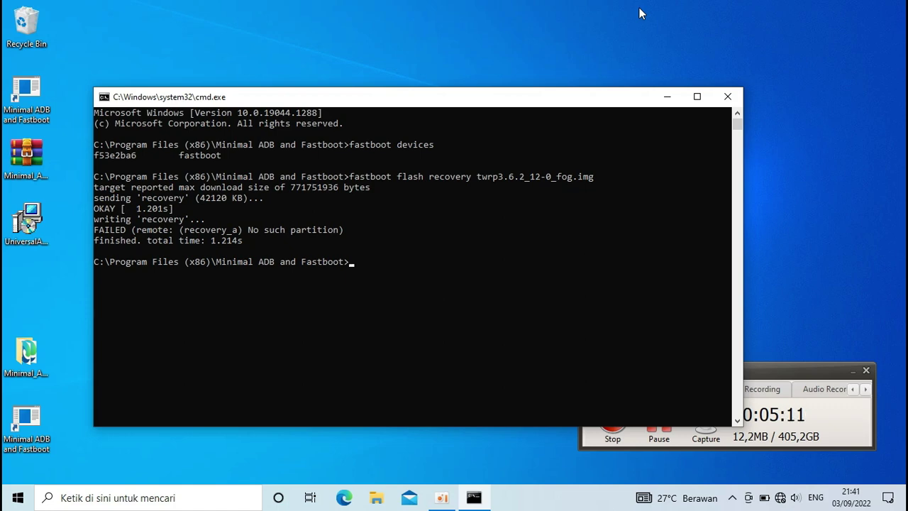
Boot the phone from the TWRP image by running "fastboot boot twrp3.6.2_12-0_fog.img"
text(fastboot)
text( re)
text(boo)
key(BackSpace)
key(BackSpace)
key(BackSpace)
key(BackSpace)
key(BackSpace)
text(boot)
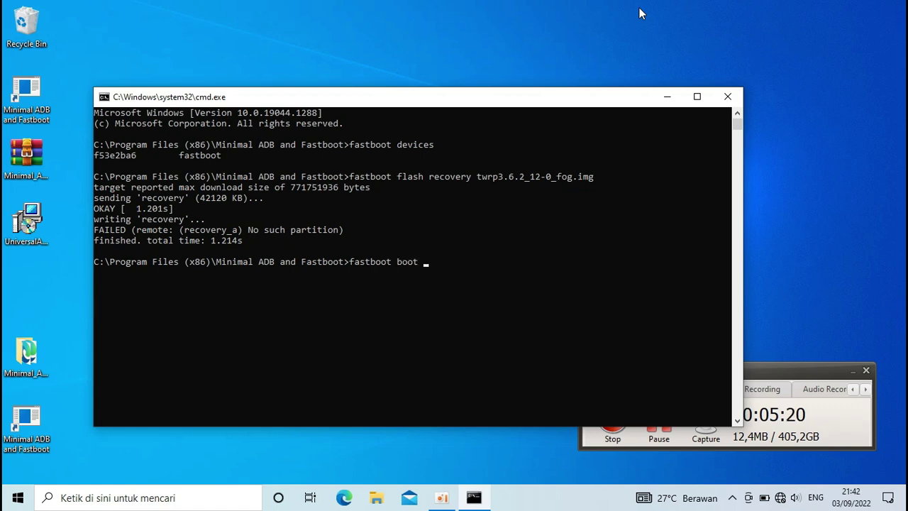
key(ctrl+v)
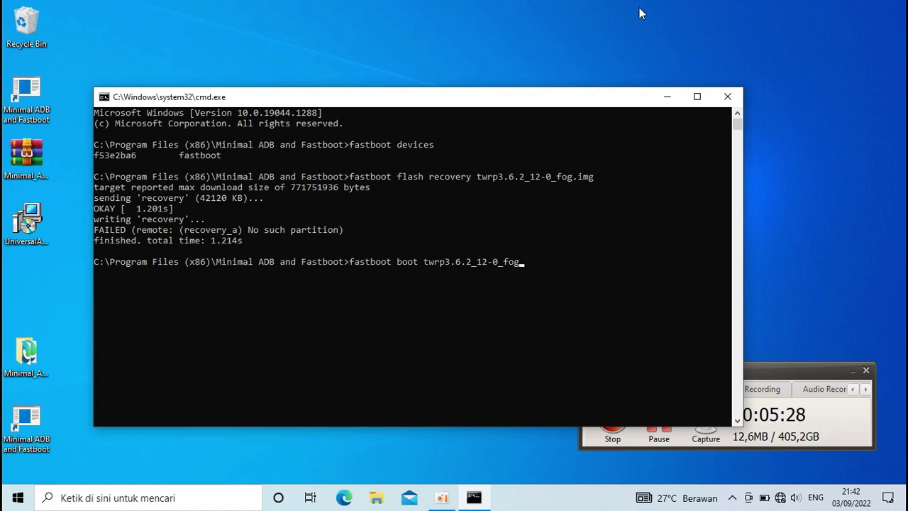
text(.img)
key(Return)
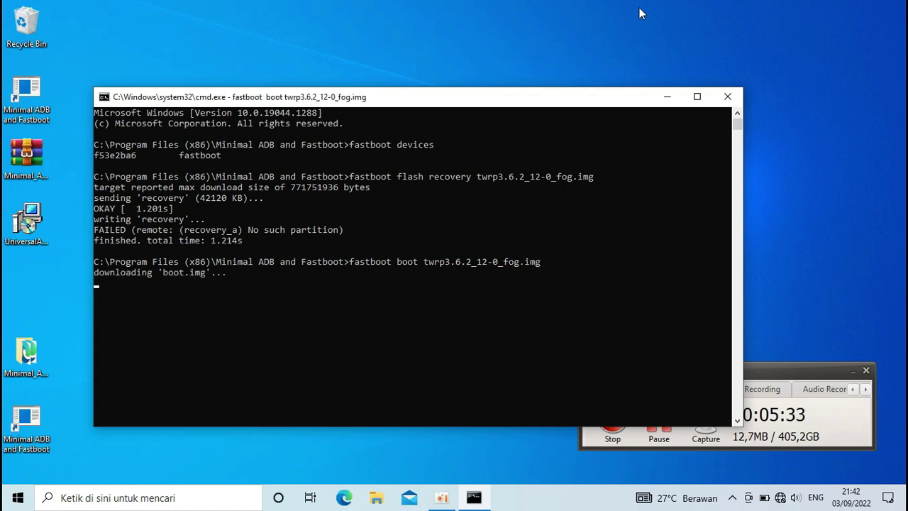